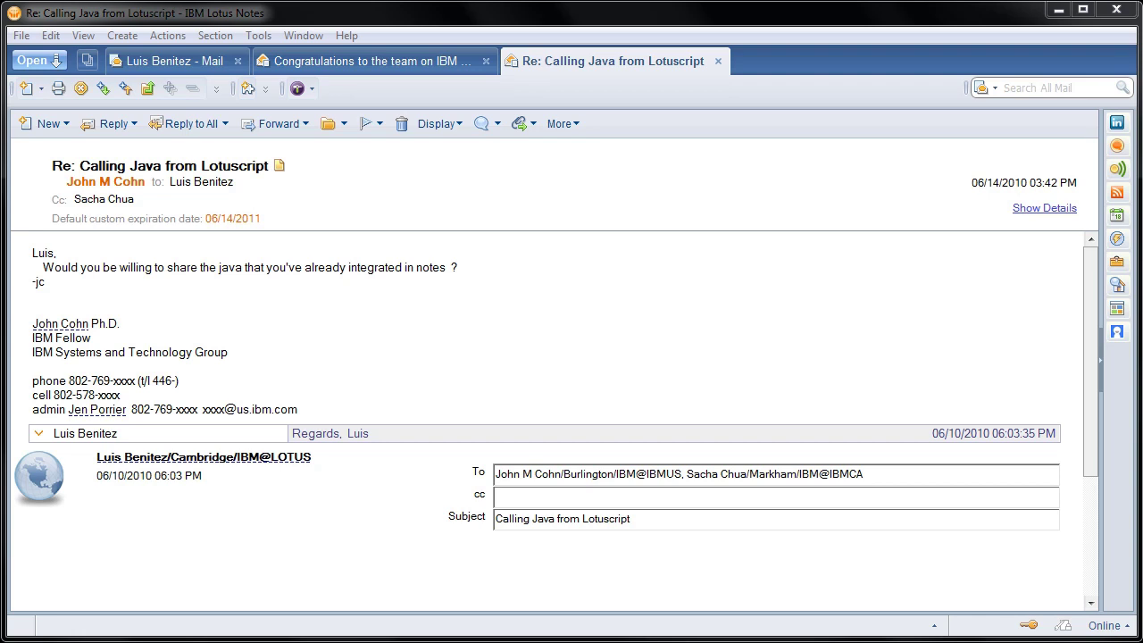
# From the My Widgets panel menu, start configuring a new widget from a web page
pyautogui.click(1117, 262)
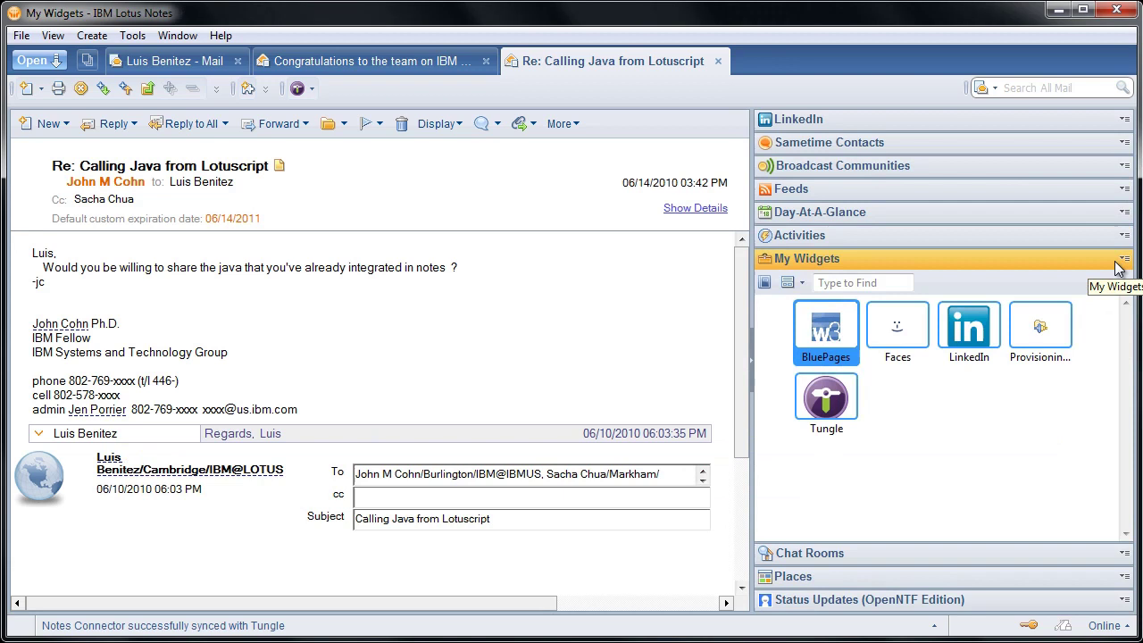
pyautogui.click(1122, 260)
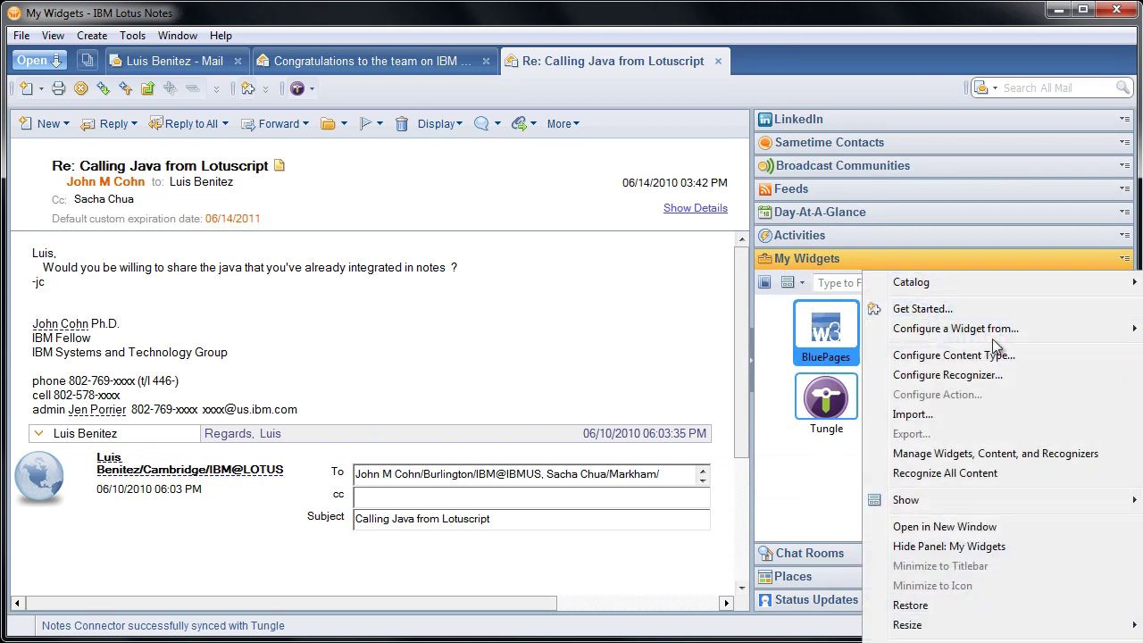
pyautogui.moveTo(991, 336)
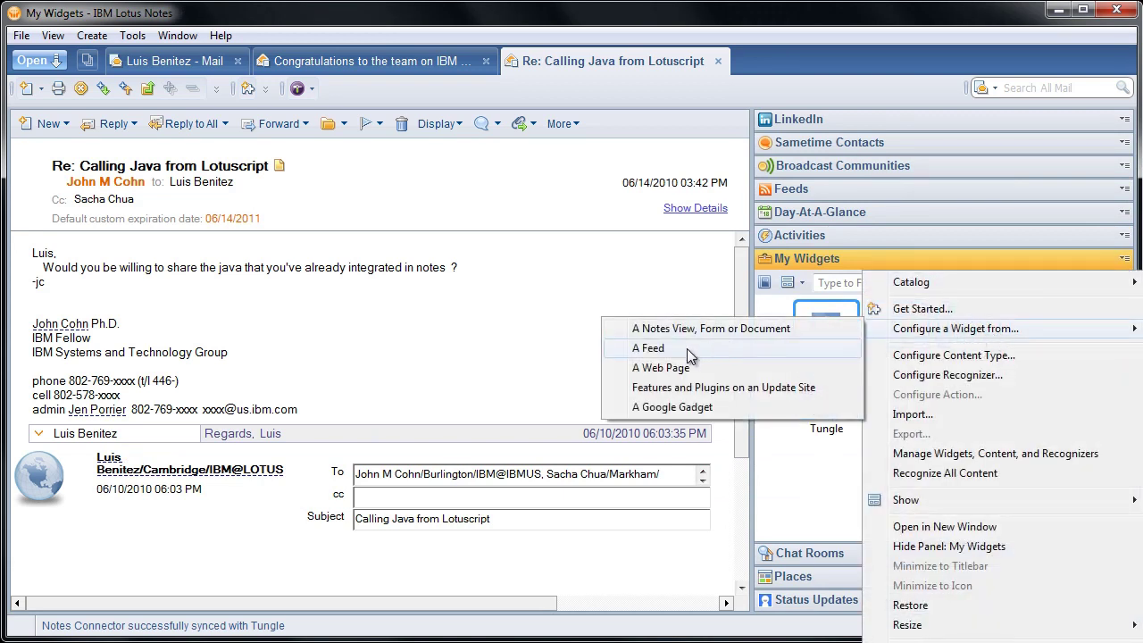
pyautogui.click(663, 369)
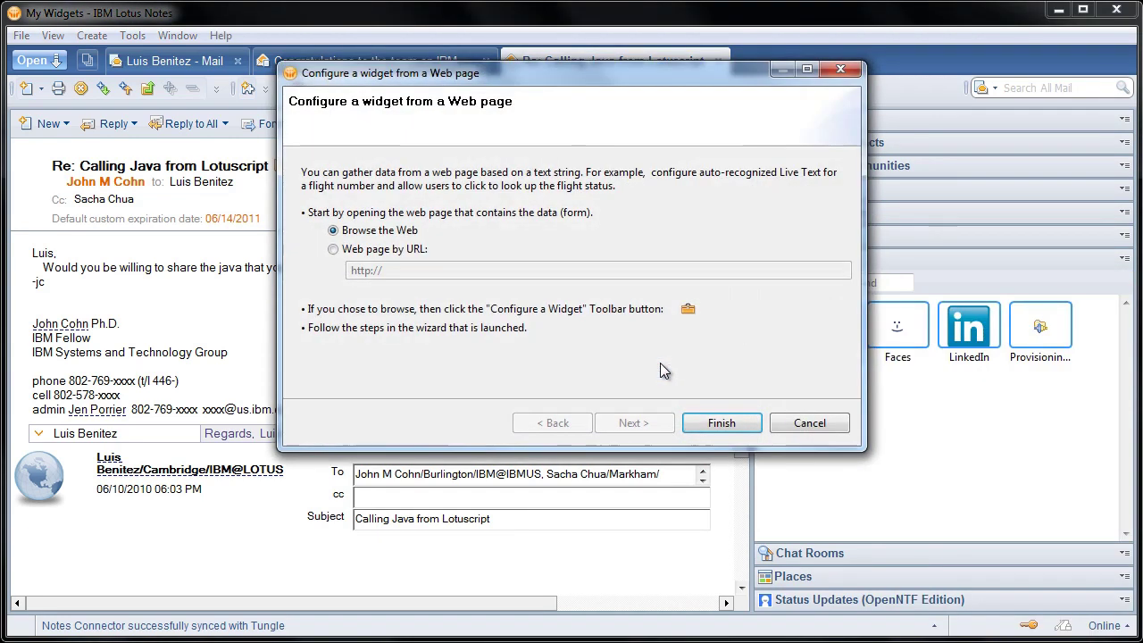
# Enter the profiles simpleSearch URL by address, correcting the host to w3.ibm.com/connections
pyautogui.click(379, 251)
pyautogui.moveTo(397, 270); pyautogui.dragTo(313, 271)
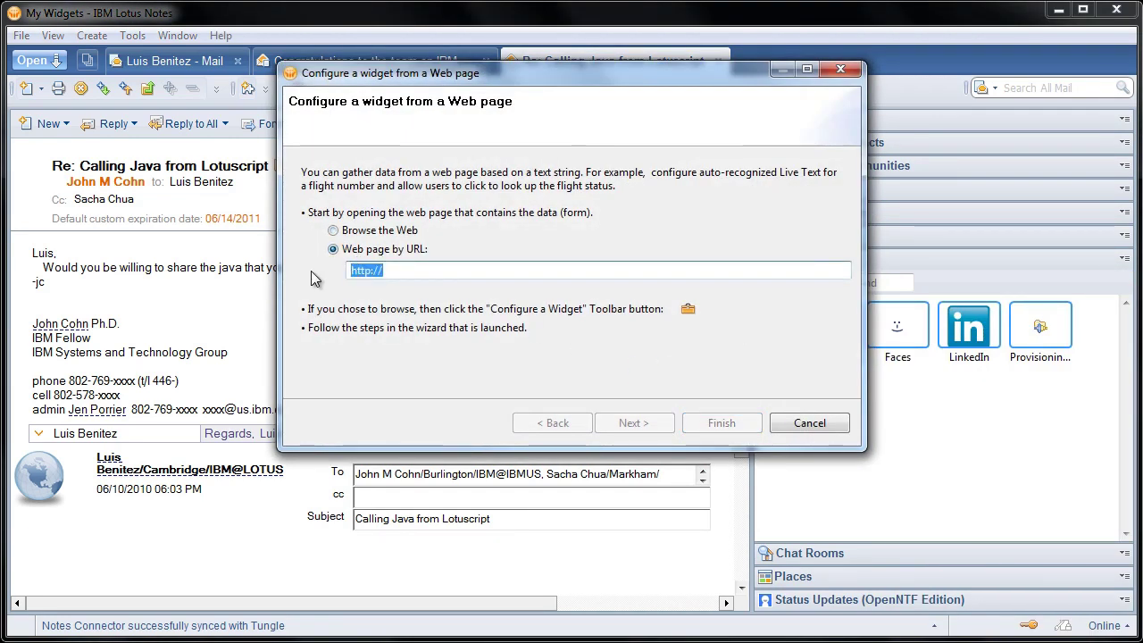
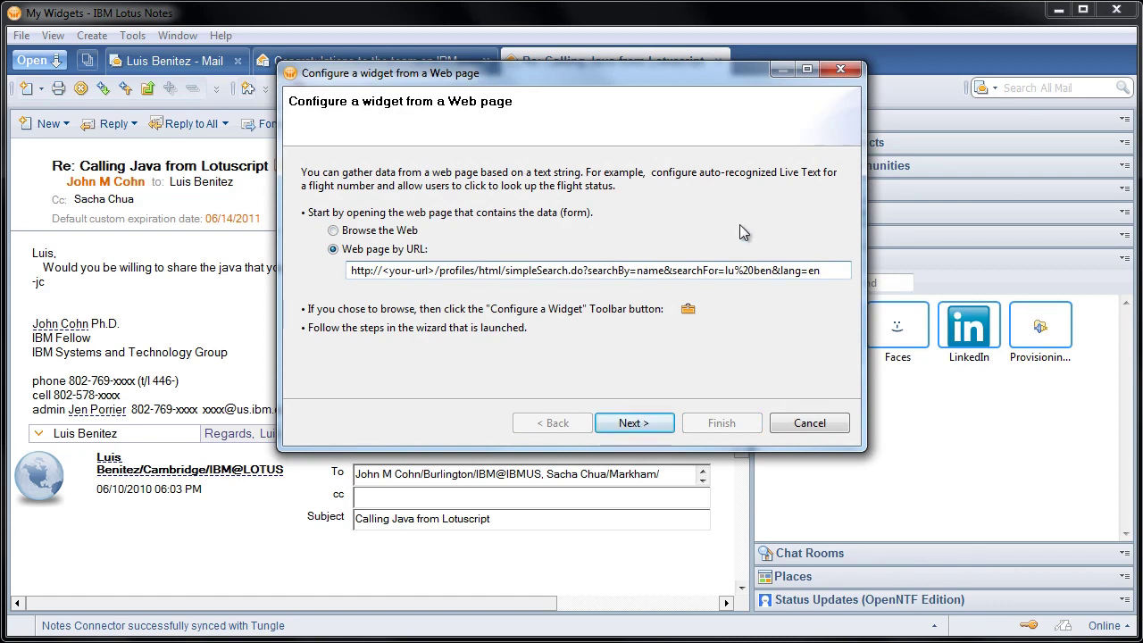
pyautogui.click(436, 272)
pyautogui.press('BackSpace')
pyautogui.press('BackSpace')
pyautogui.press('BackSpace')
pyautogui.press('BackSpace')
pyautogui.press('BackSpace')
pyautogui.press('BackSpace')
pyautogui.press('BackSpace')
pyautogui.press('BackSpace')
pyautogui.press('BackSpace')
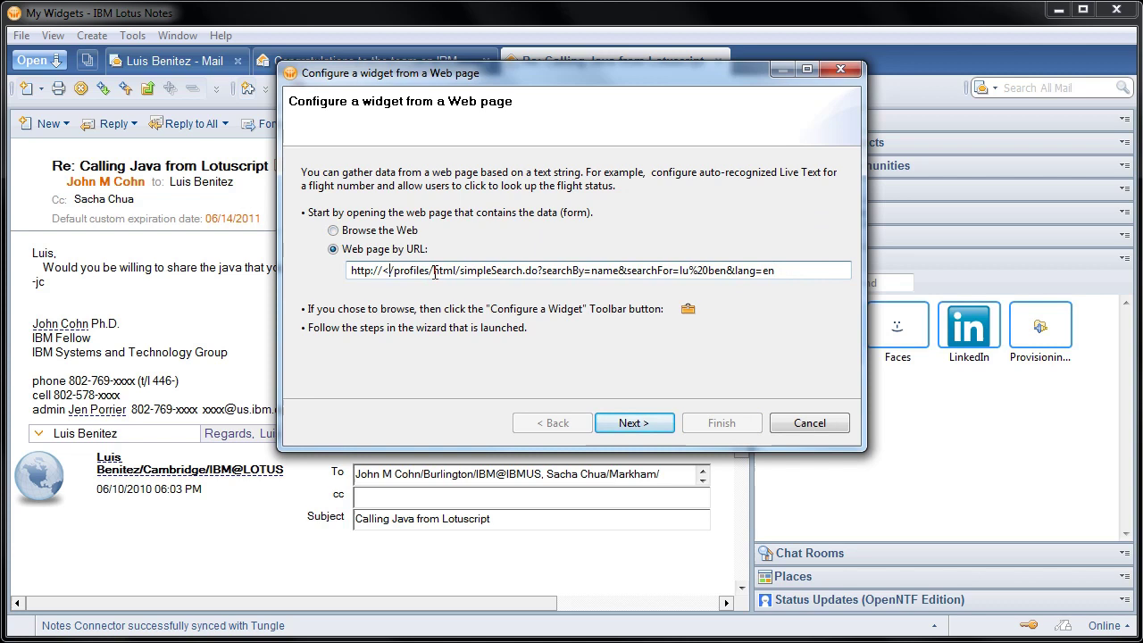
pyautogui.press('BackSpace')
pyautogui.write('w3.ibm.com')
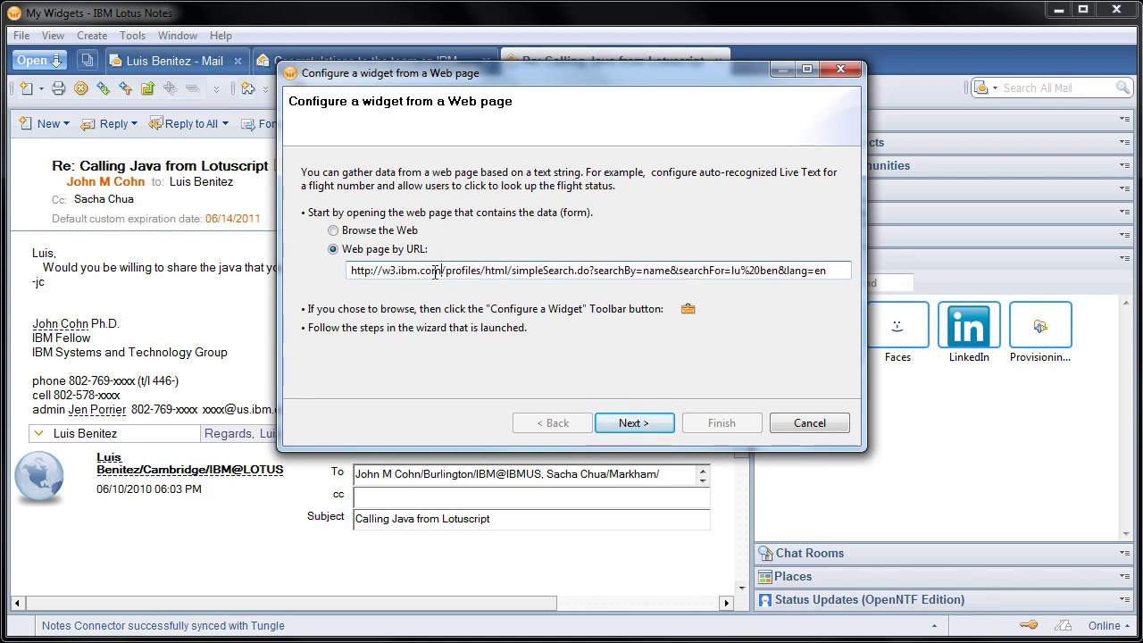
pyautogui.write('/connections')
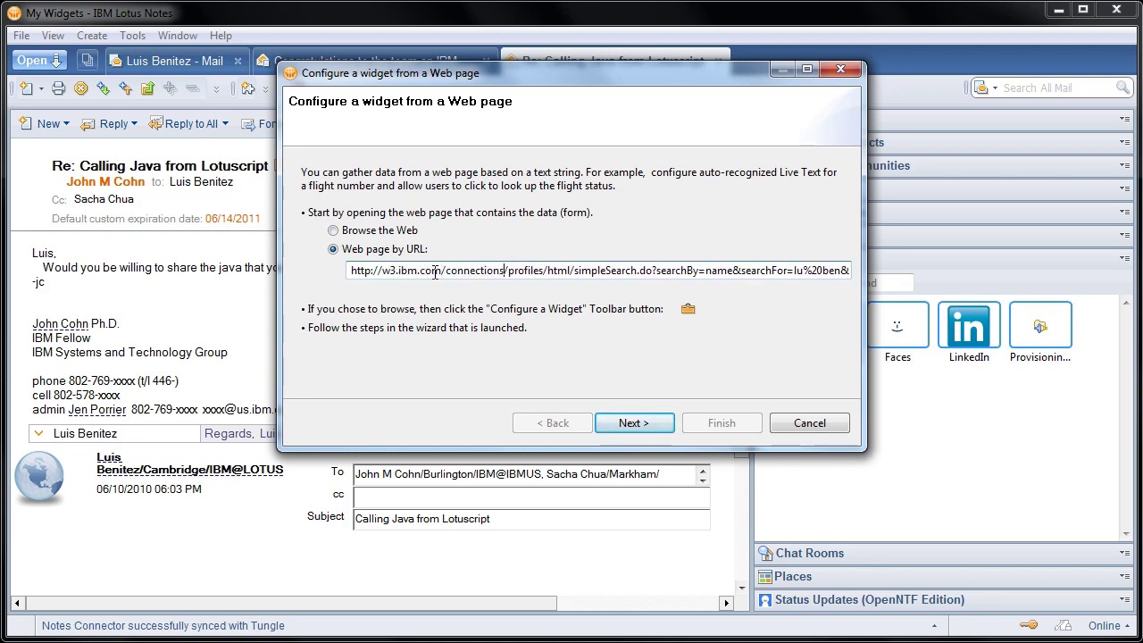
# Load the profile search results preview and rename the widget from Profiles-Search to 'Search Connections By Name'
pyautogui.click(657, 424)
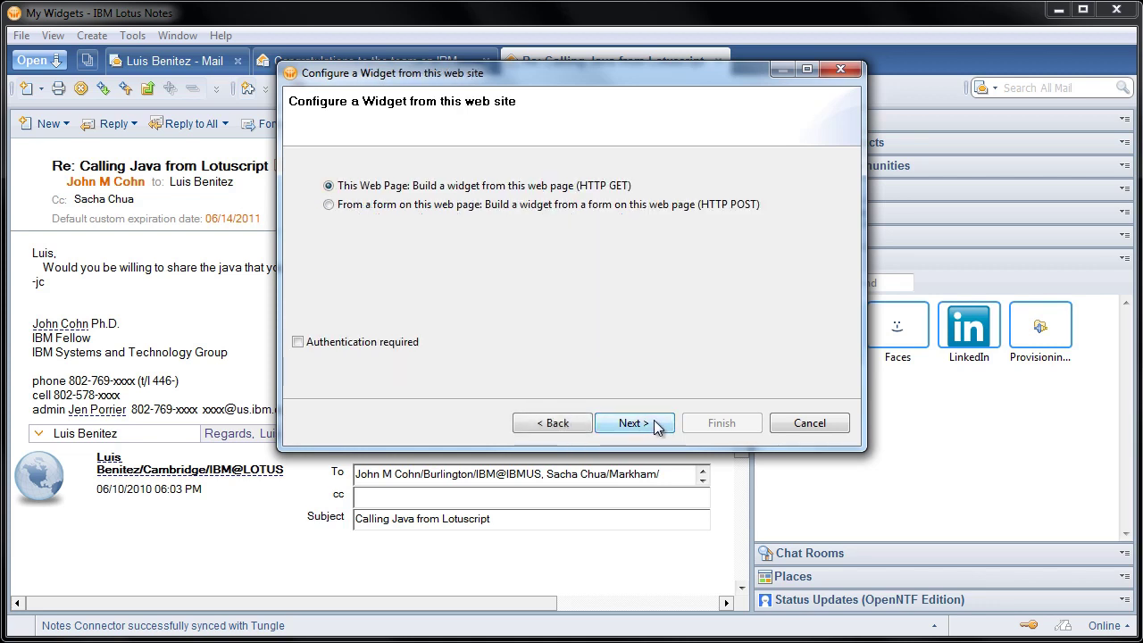
pyautogui.click(655, 425)
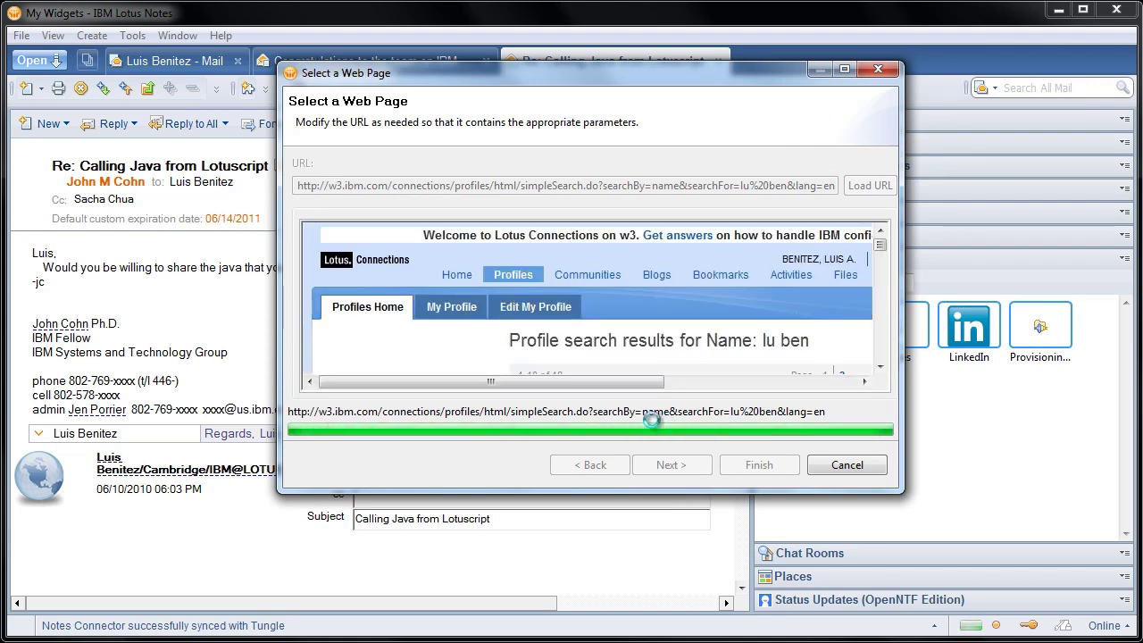
pyautogui.scroll(-2, 887, 376)
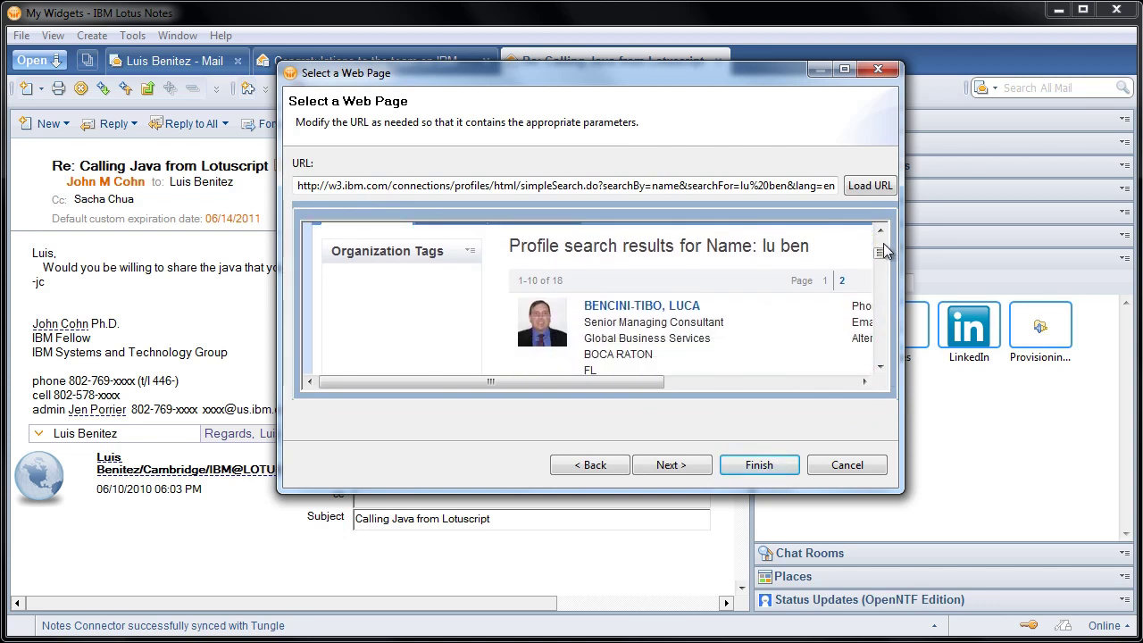
pyautogui.scroll(2, 881, 243)
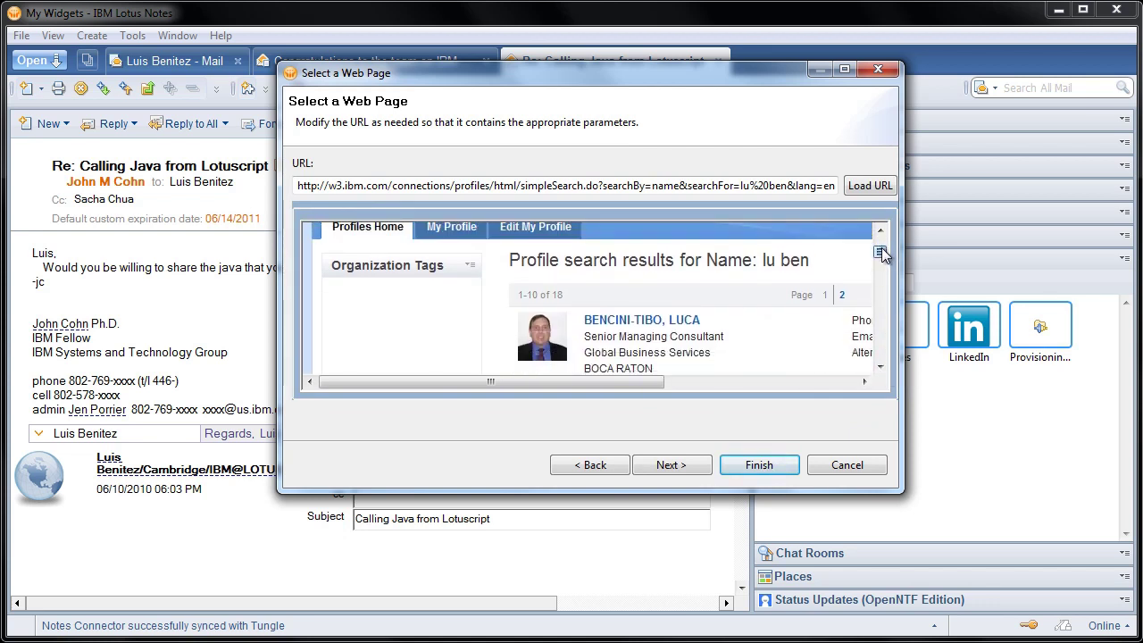
pyautogui.click(673, 467)
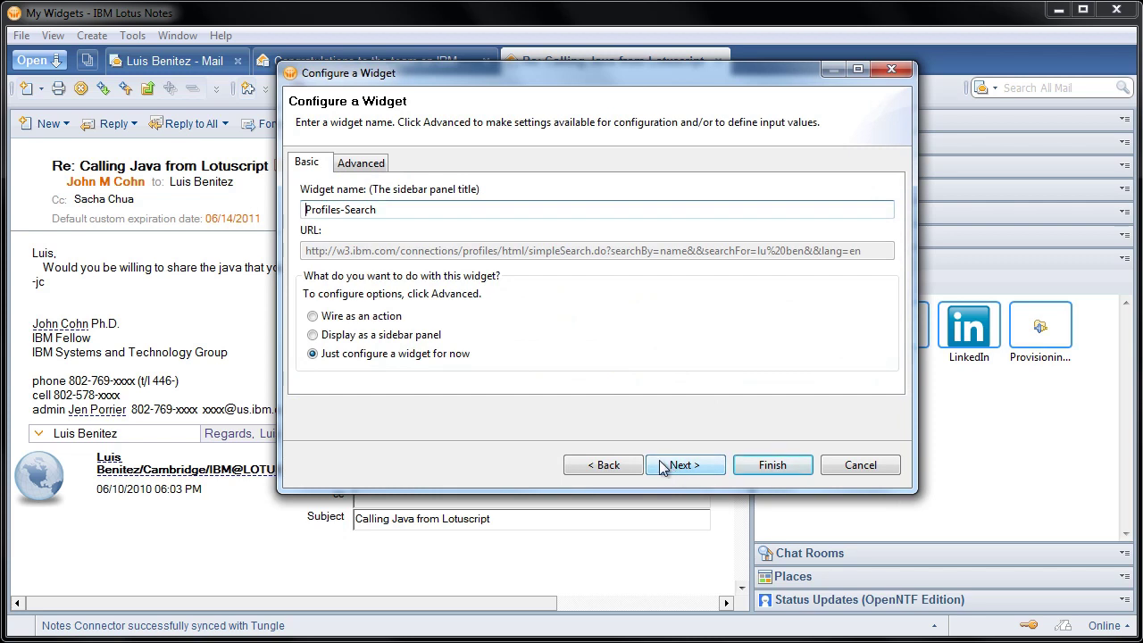
pyautogui.moveTo(389, 211); pyautogui.dragTo(290, 211)
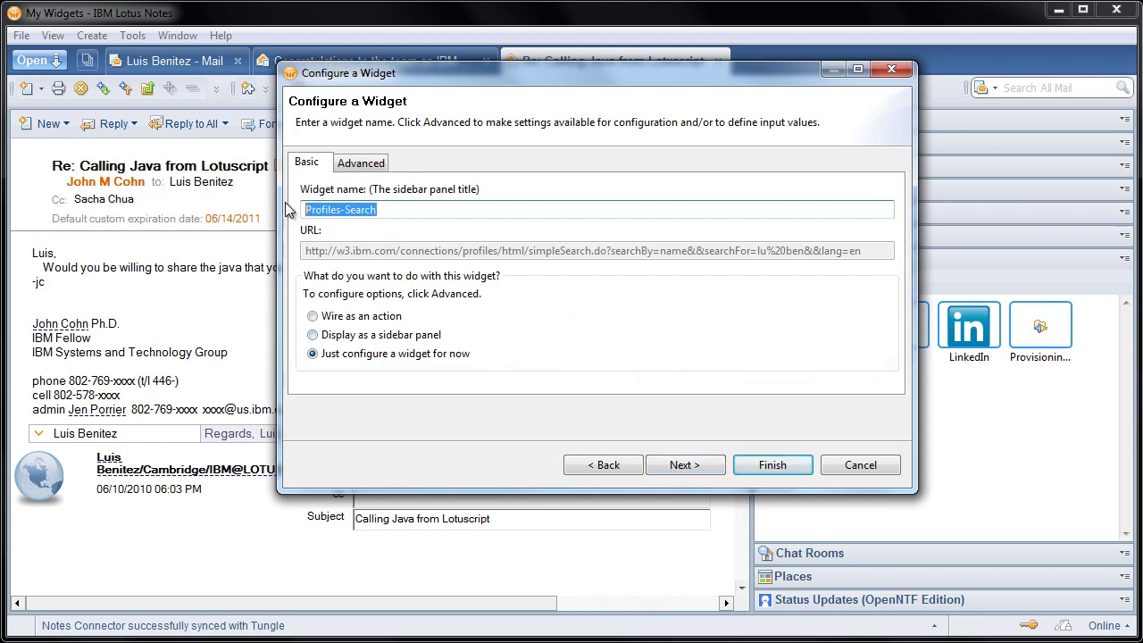
pyautogui.write('Searc')
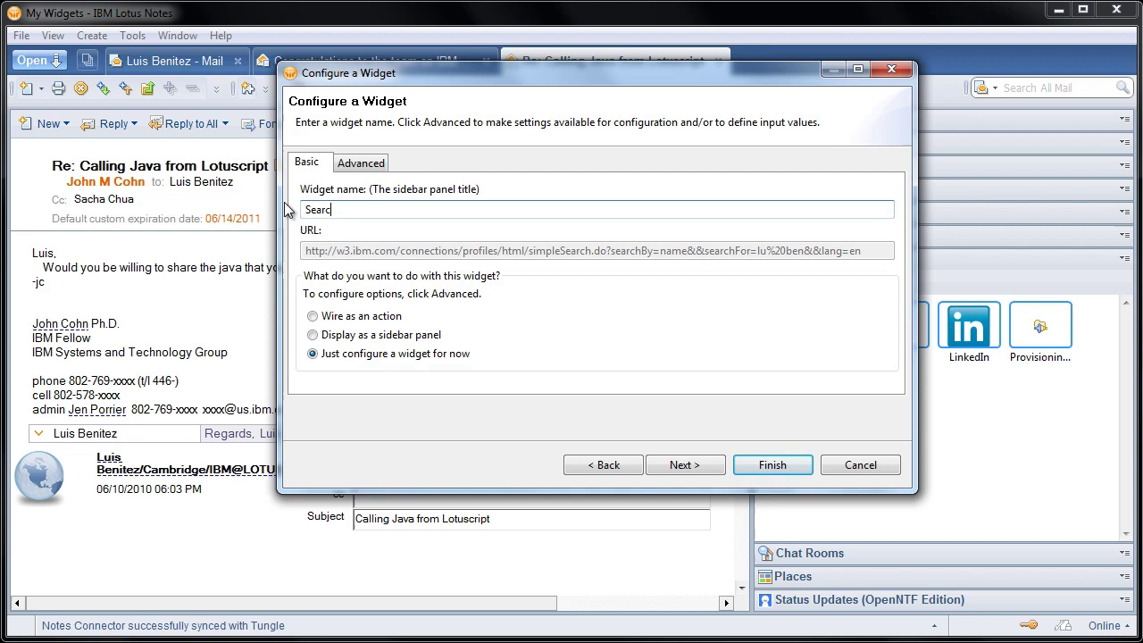
pyautogui.write('h Connection')
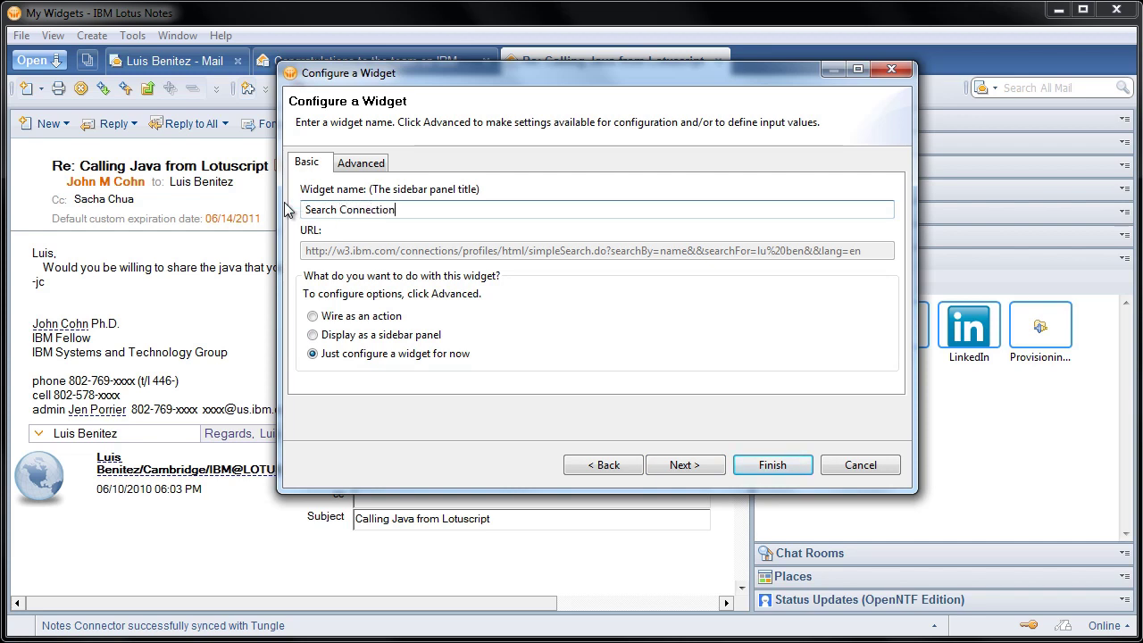
pyautogui.write('s By Name')
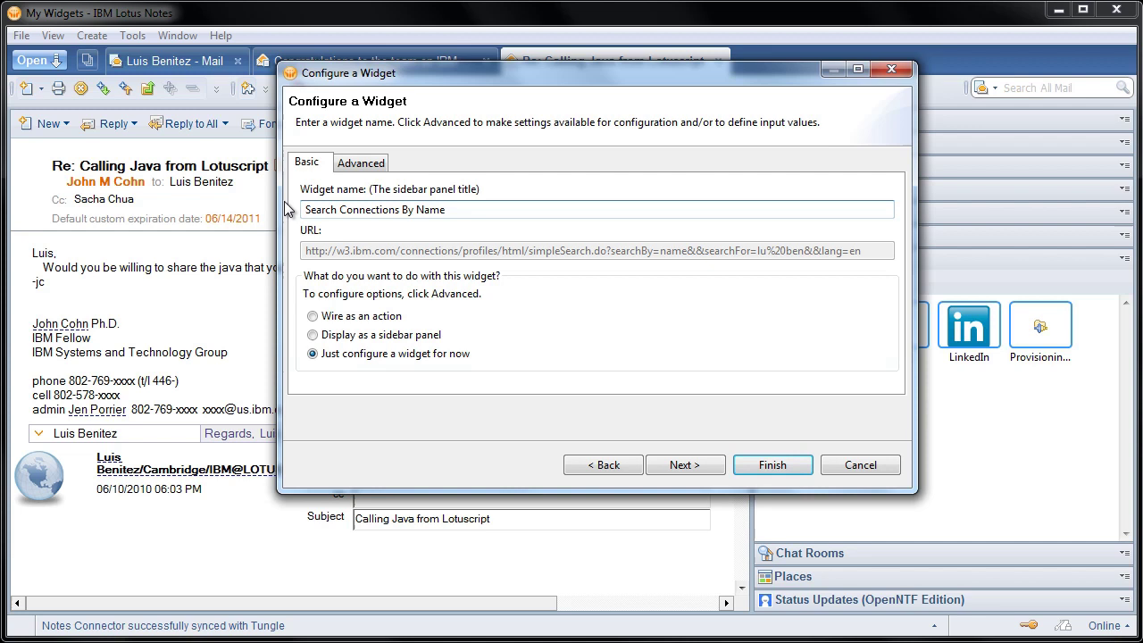
pyautogui.click(360, 163)
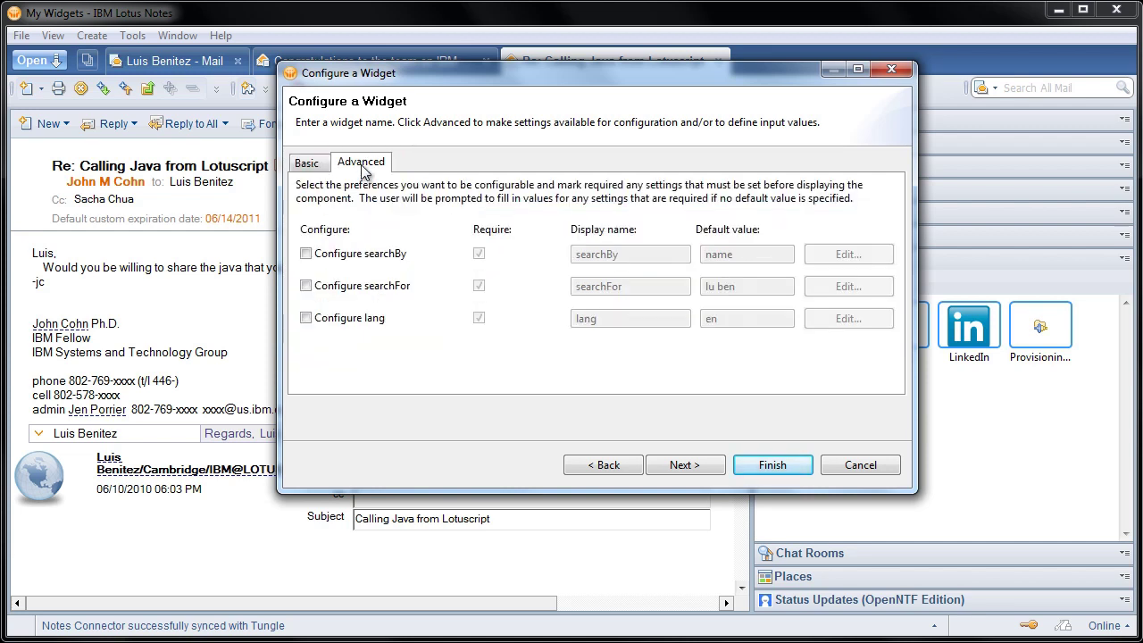
pyautogui.click(305, 285)
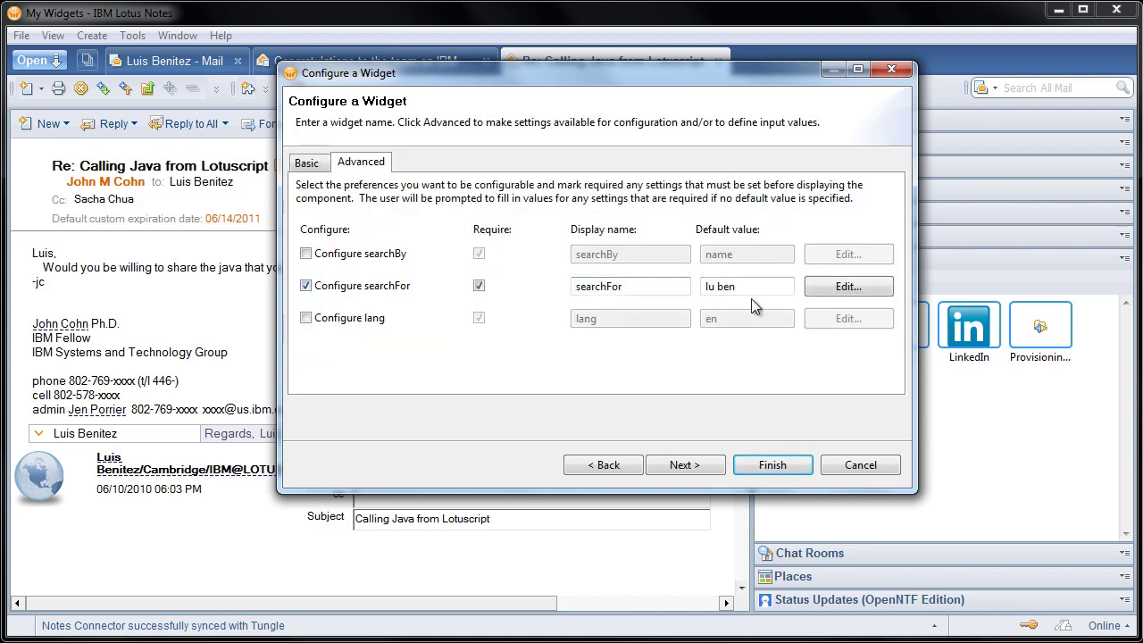
pyautogui.click(721, 286)
pyautogui.moveTo(741, 285); pyautogui.dragTo(707, 285)
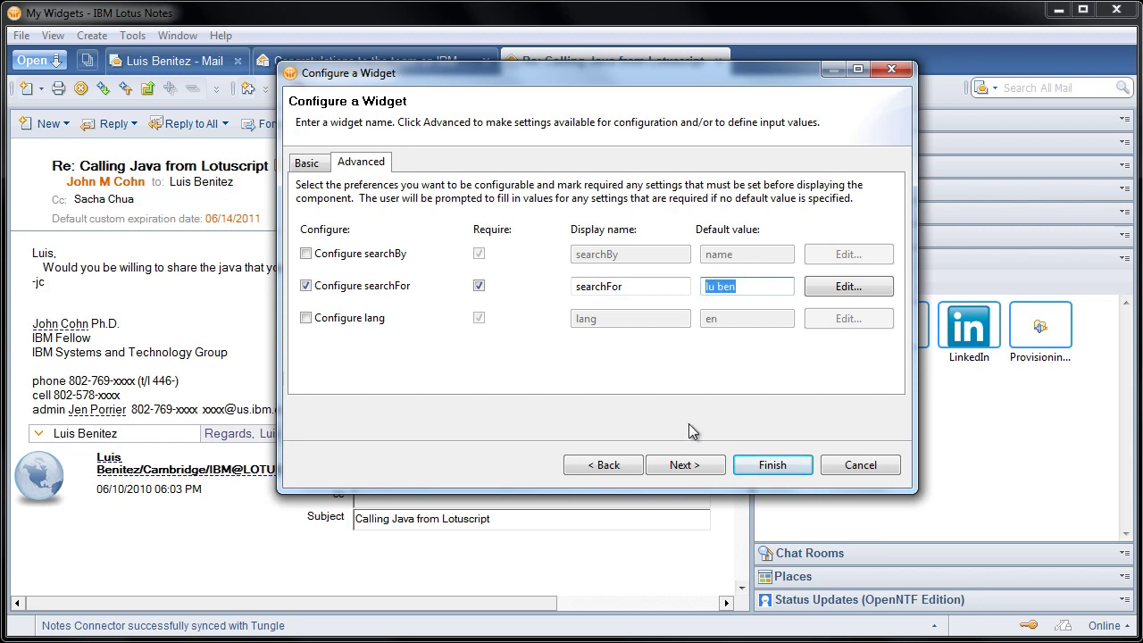
pyautogui.click(685, 465)
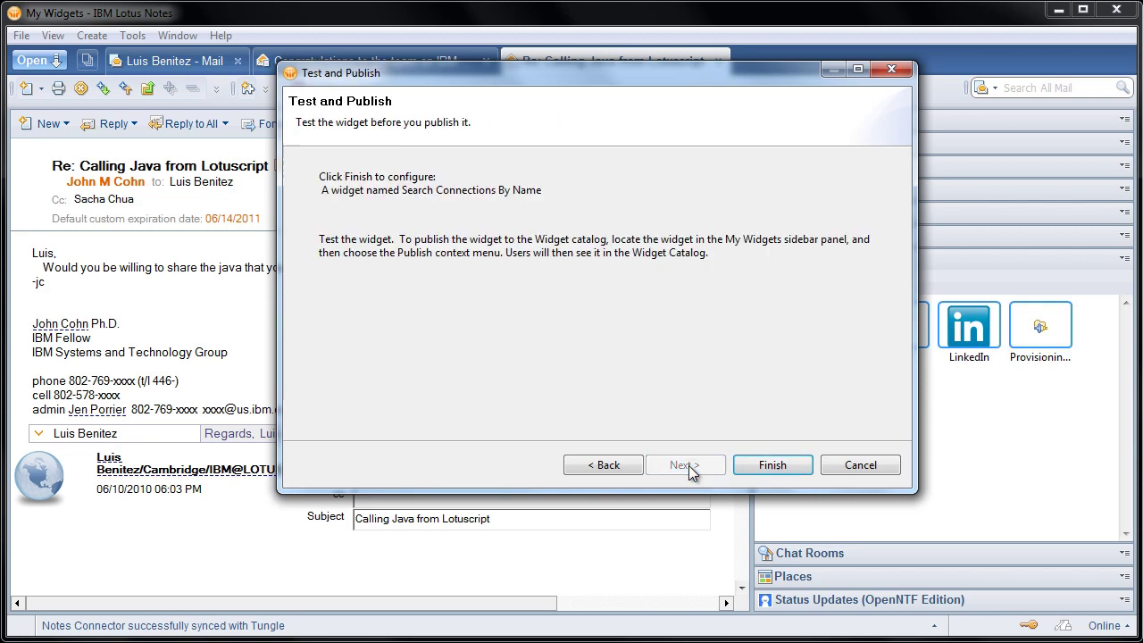
# Finish the widget and add an action passing Person's person.name to searchFor, showing results in a Tab
pyautogui.click(773, 465)
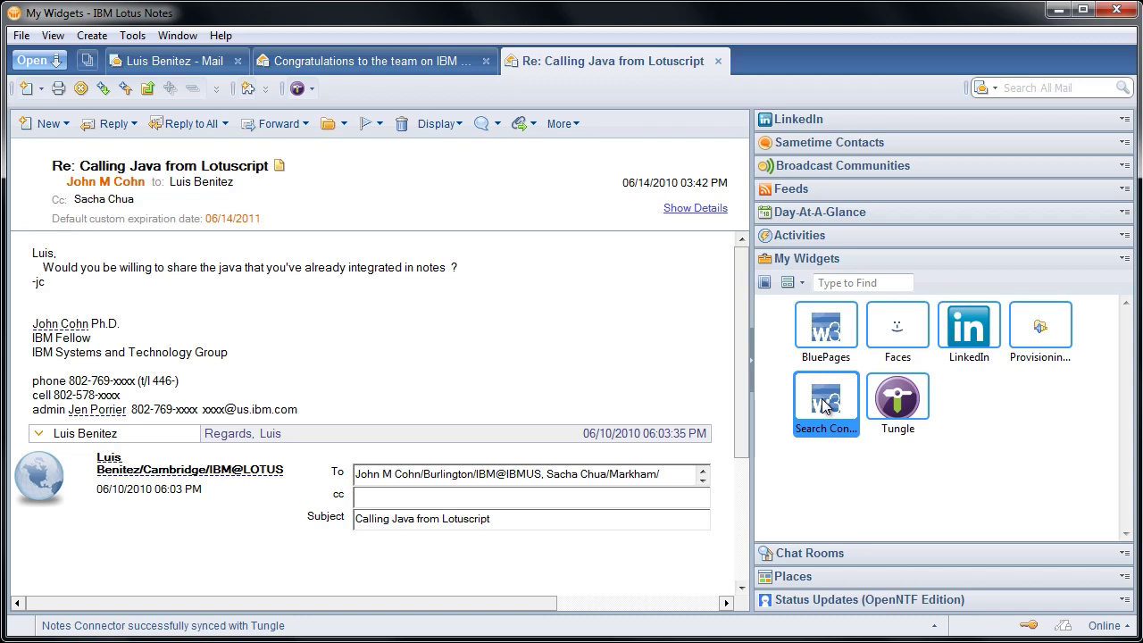
pyautogui.rightClick(825, 403)
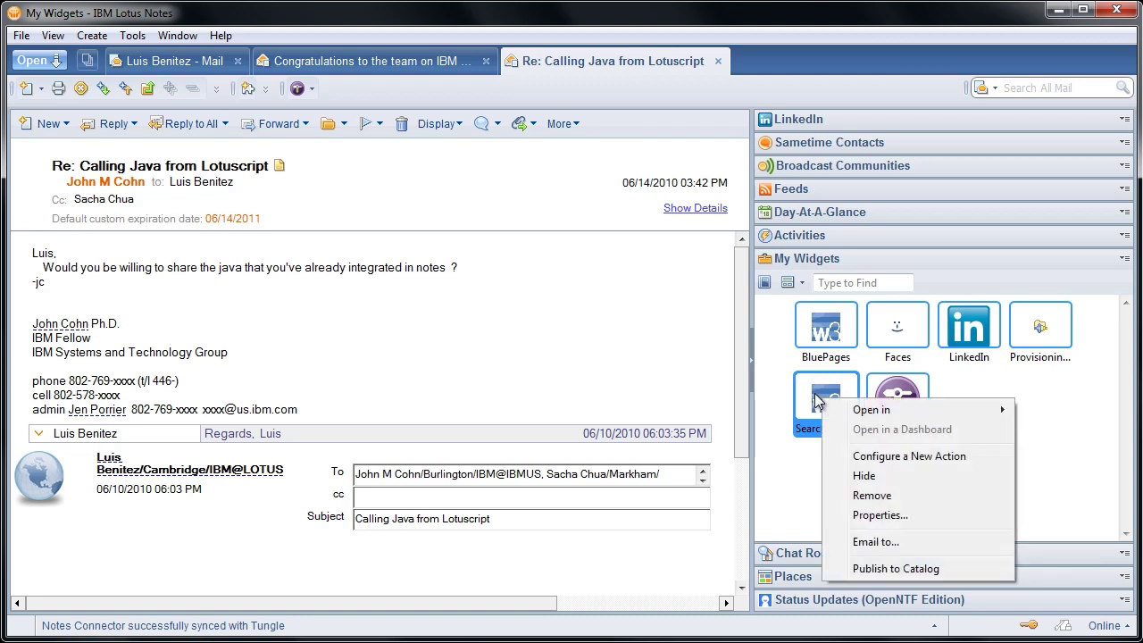
pyautogui.click(948, 456)
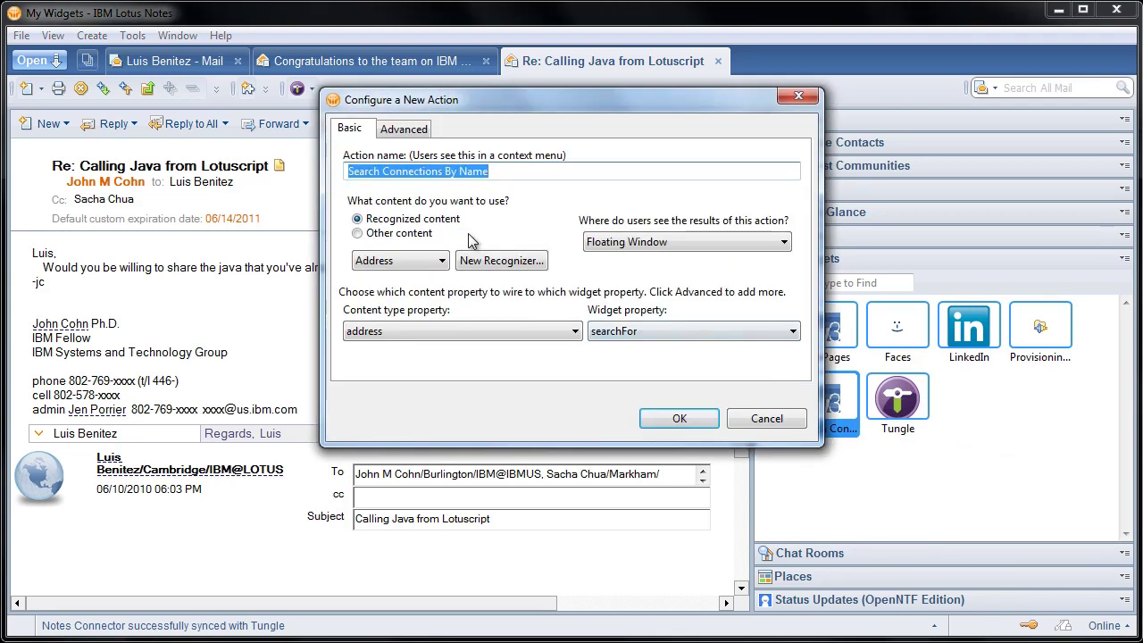
pyautogui.click(403, 261)
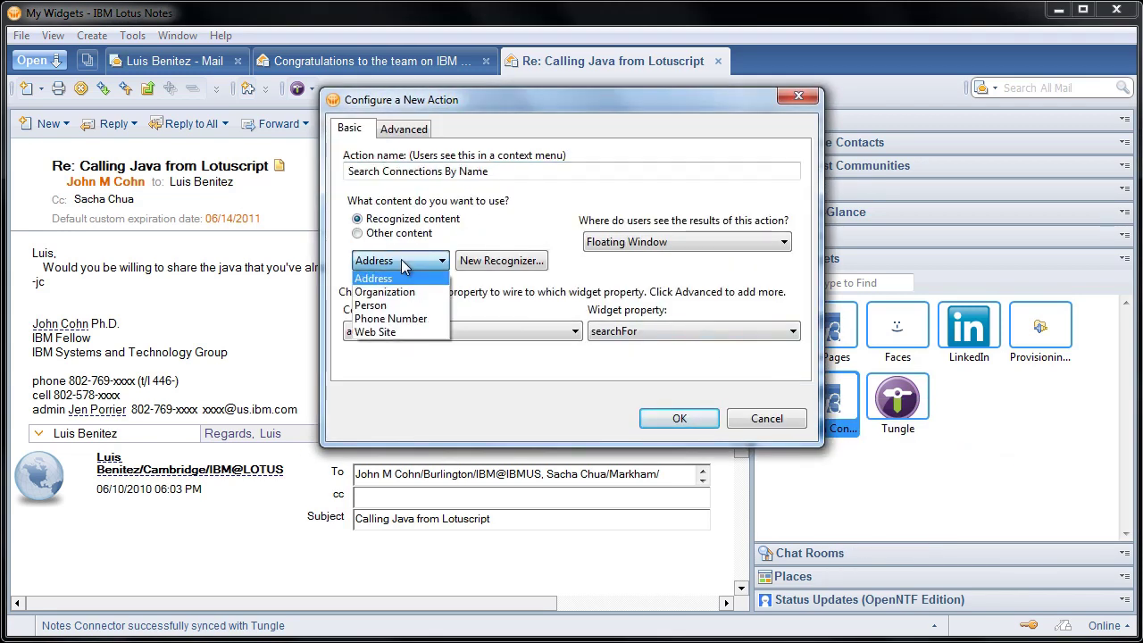
pyautogui.click(403, 306)
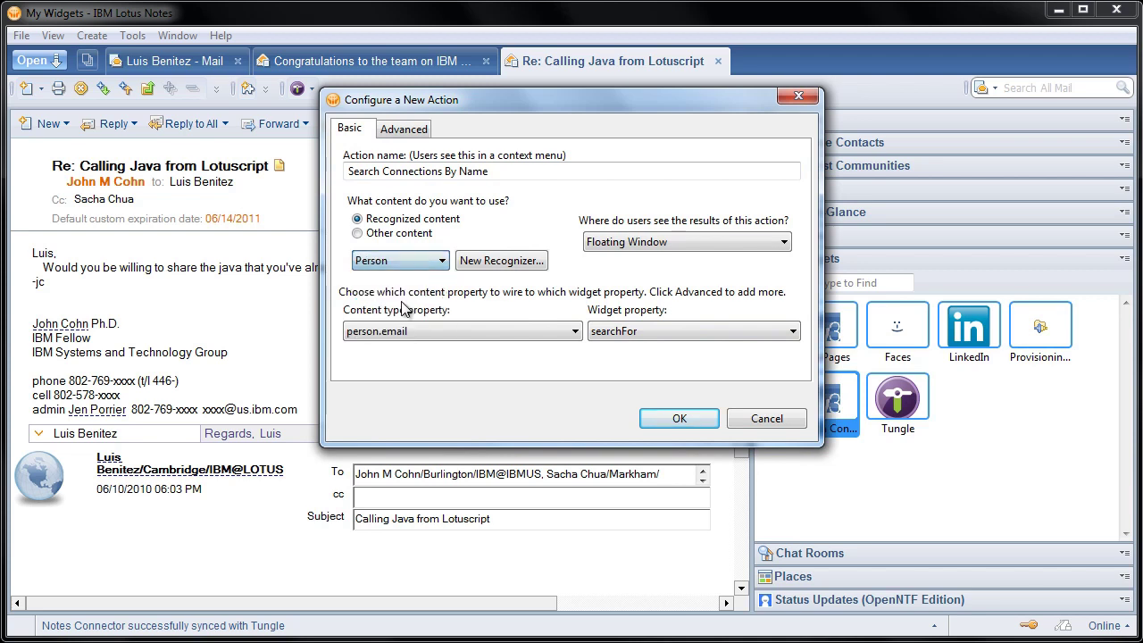
pyautogui.click(408, 330)
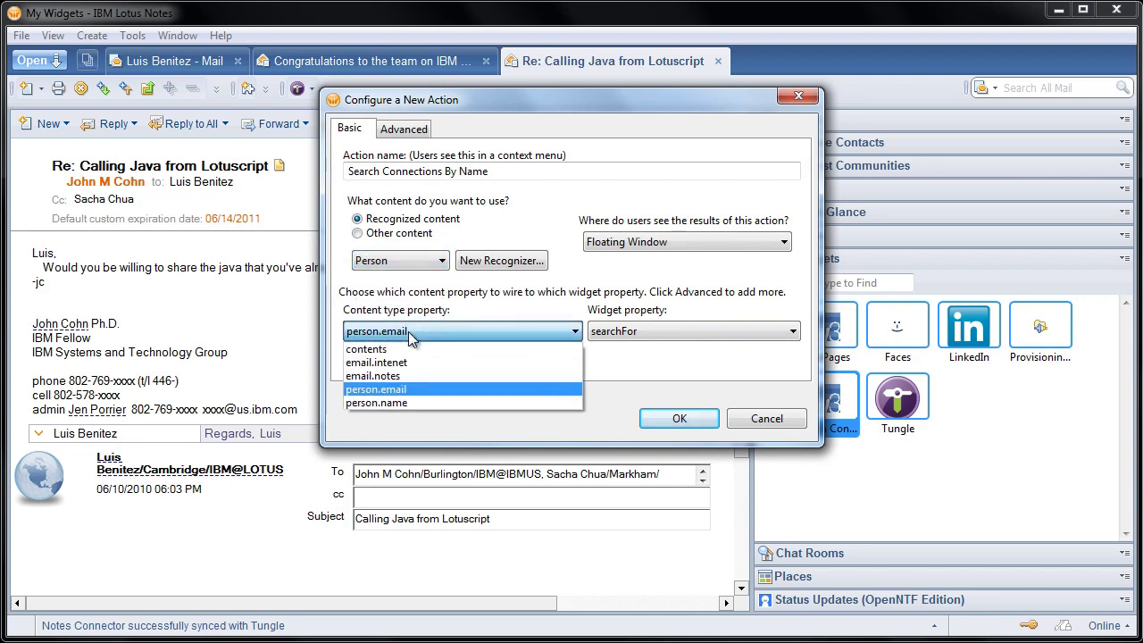
pyautogui.click(402, 403)
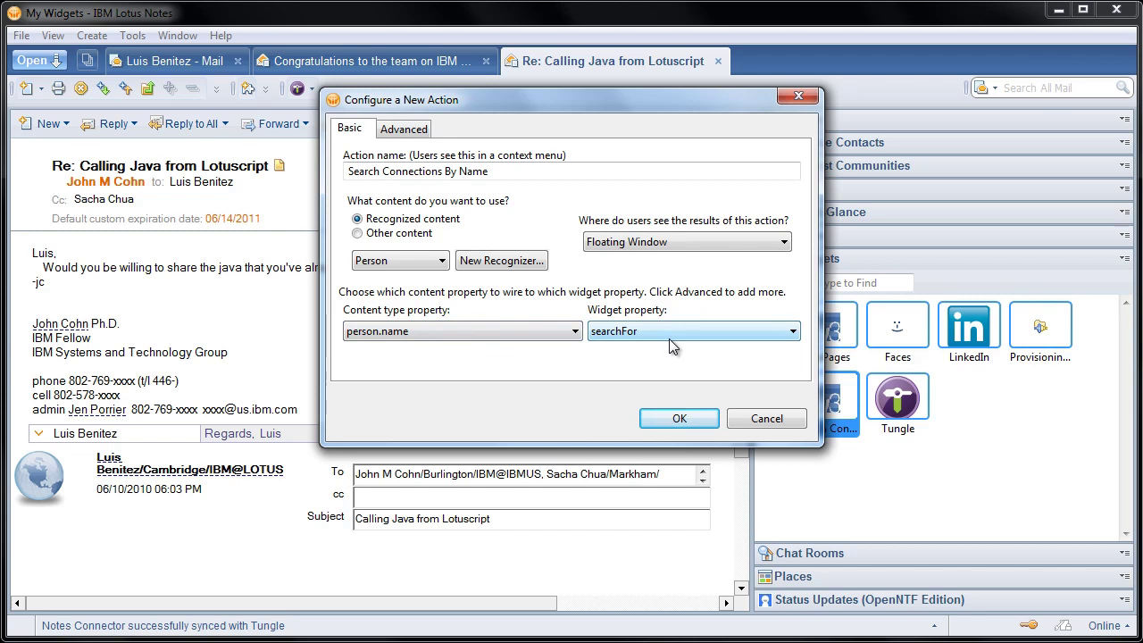
pyautogui.click(679, 248)
pyautogui.click(658, 269)
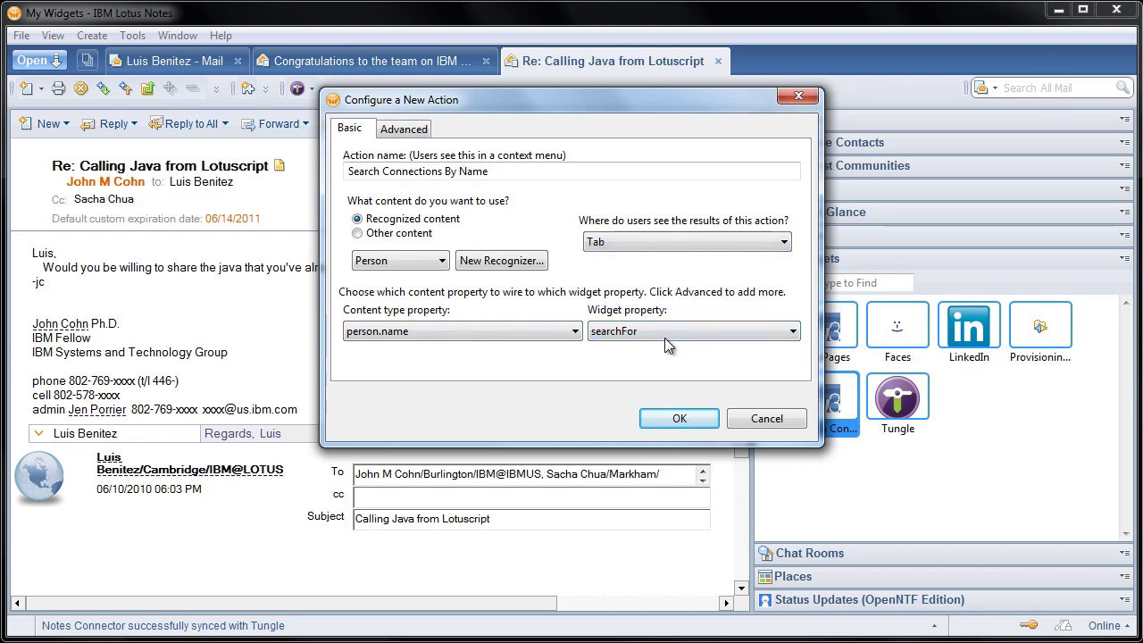
pyautogui.click(677, 418)
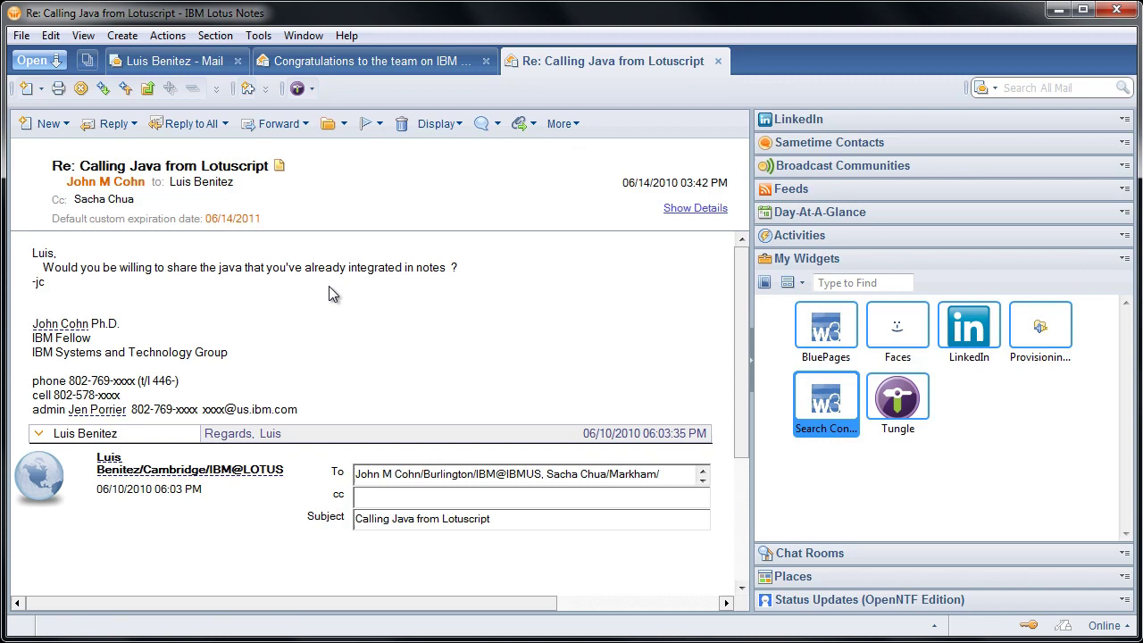
pyautogui.moveTo(78, 330)
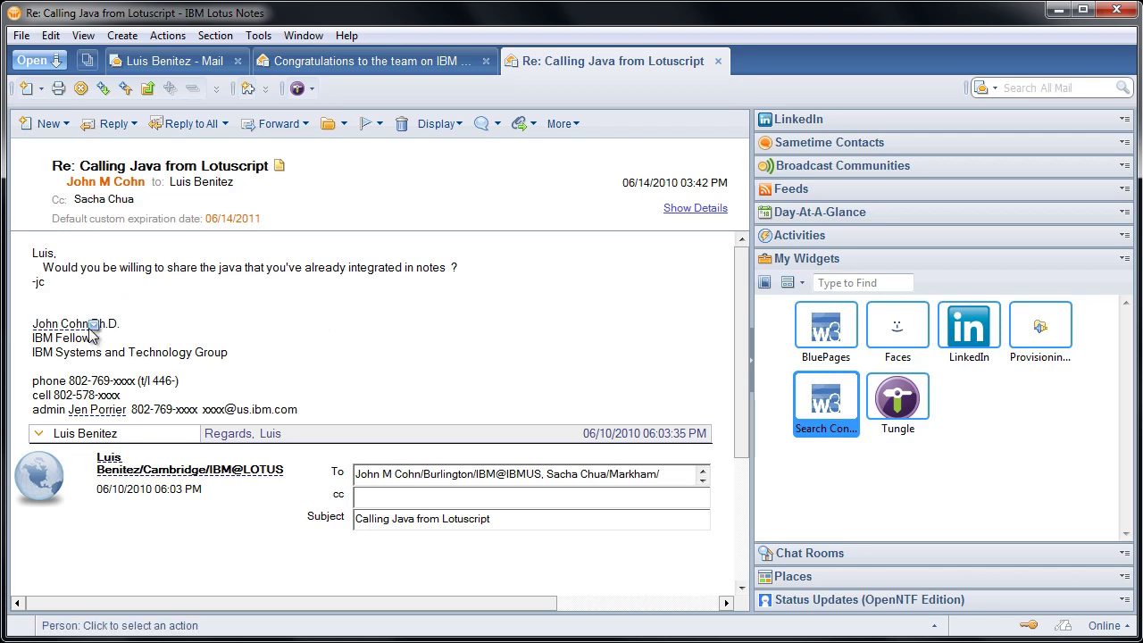
pyautogui.click(93, 329)
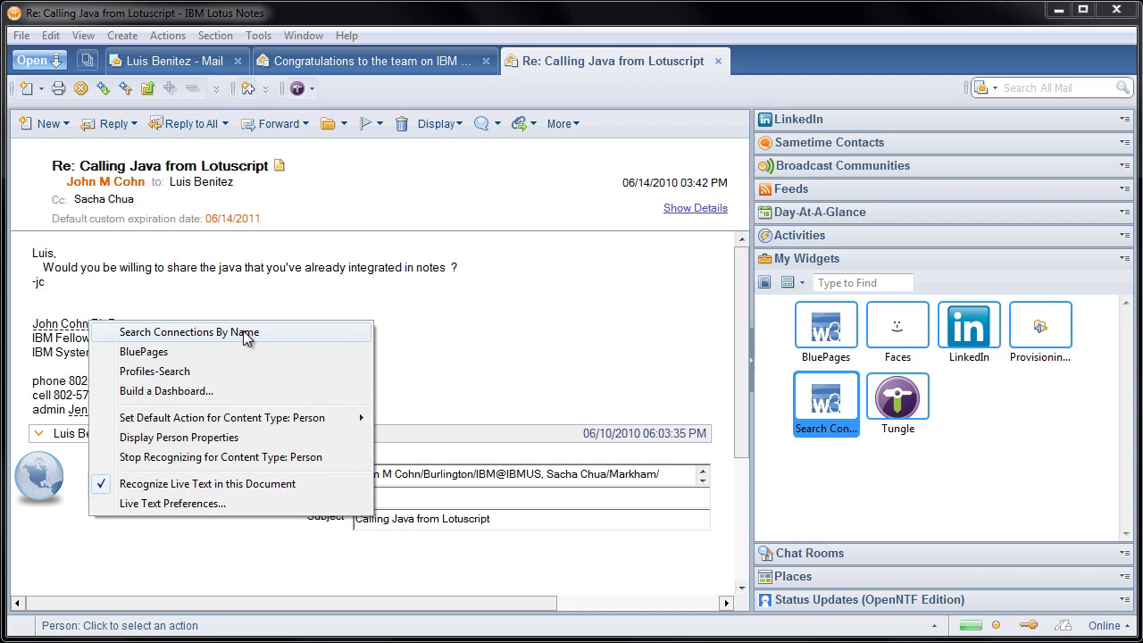
pyautogui.click(242, 332)
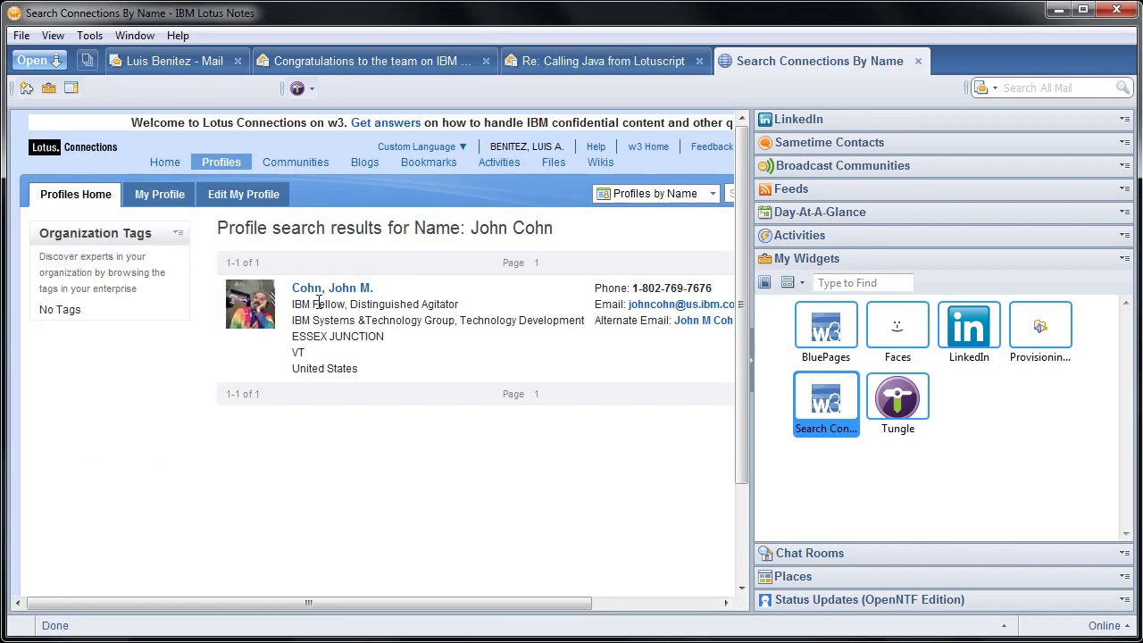
pyautogui.click(360, 308)
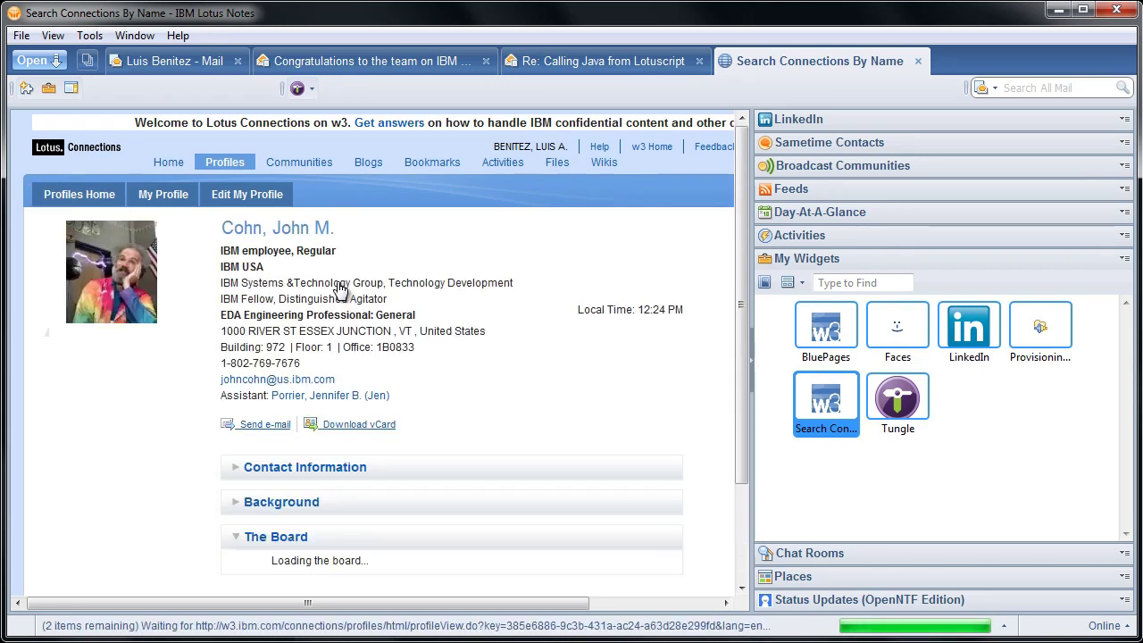
pyautogui.click(919, 62)
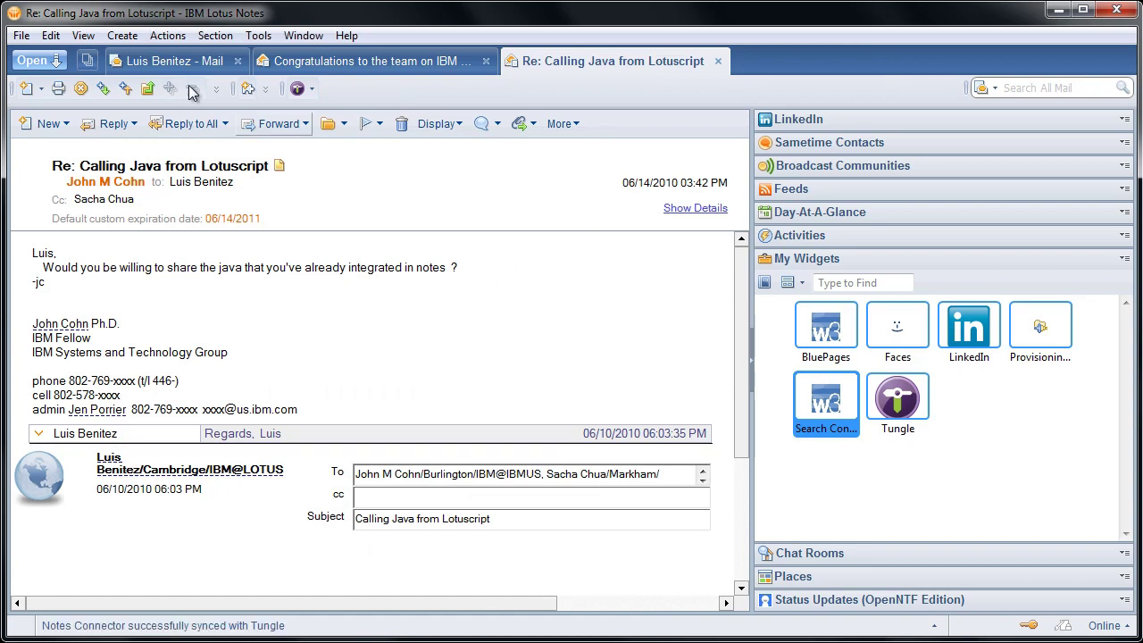
# Create a new message and email the Search Connections By Name widget from My Widgets
pyautogui.click(52, 122)
pyautogui.click(59, 147)
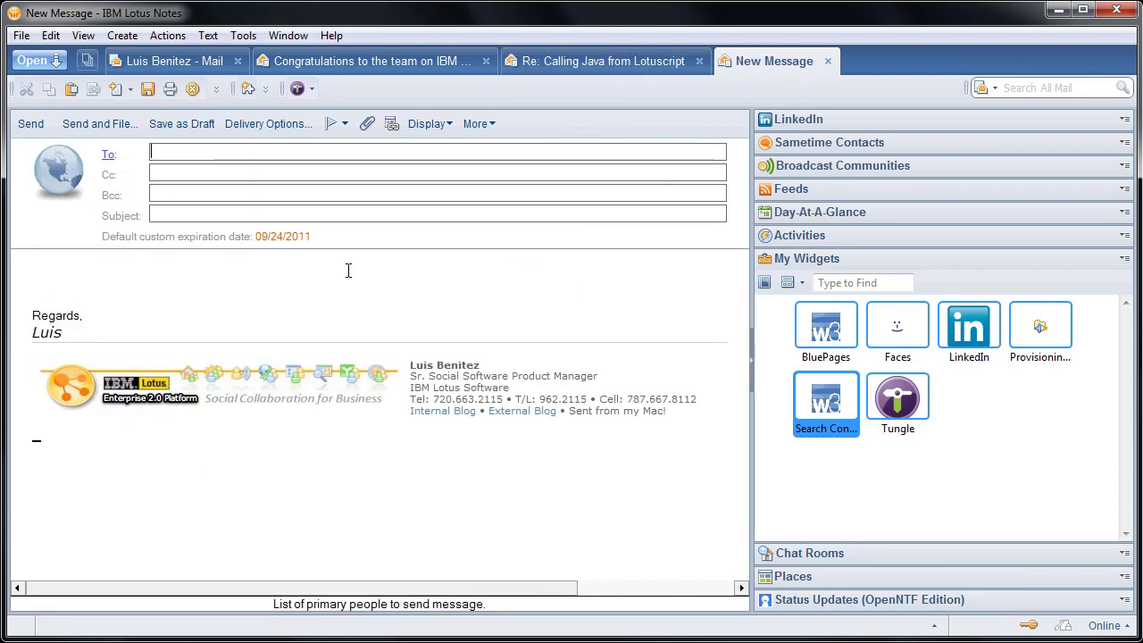
pyautogui.click(834, 406)
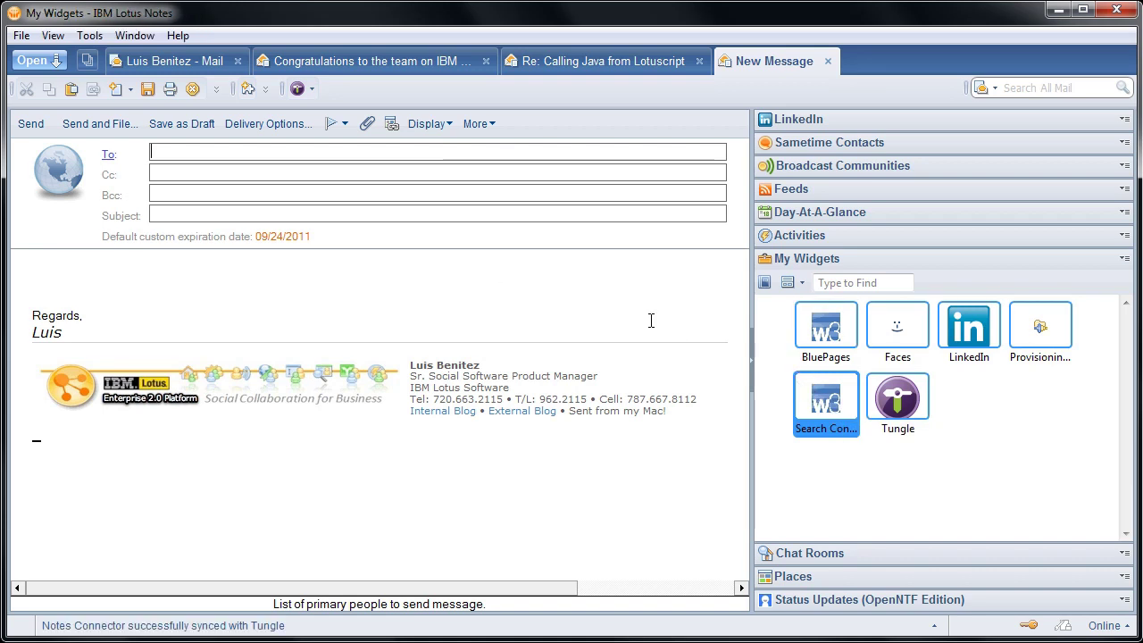
pyautogui.rightClick(821, 406)
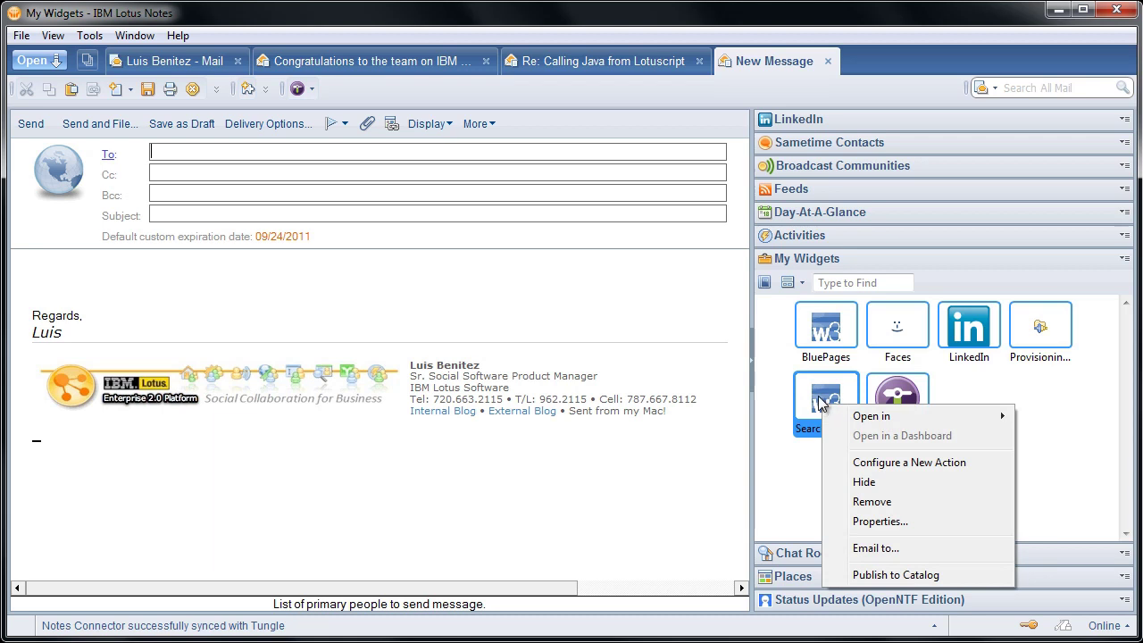
pyautogui.click(888, 550)
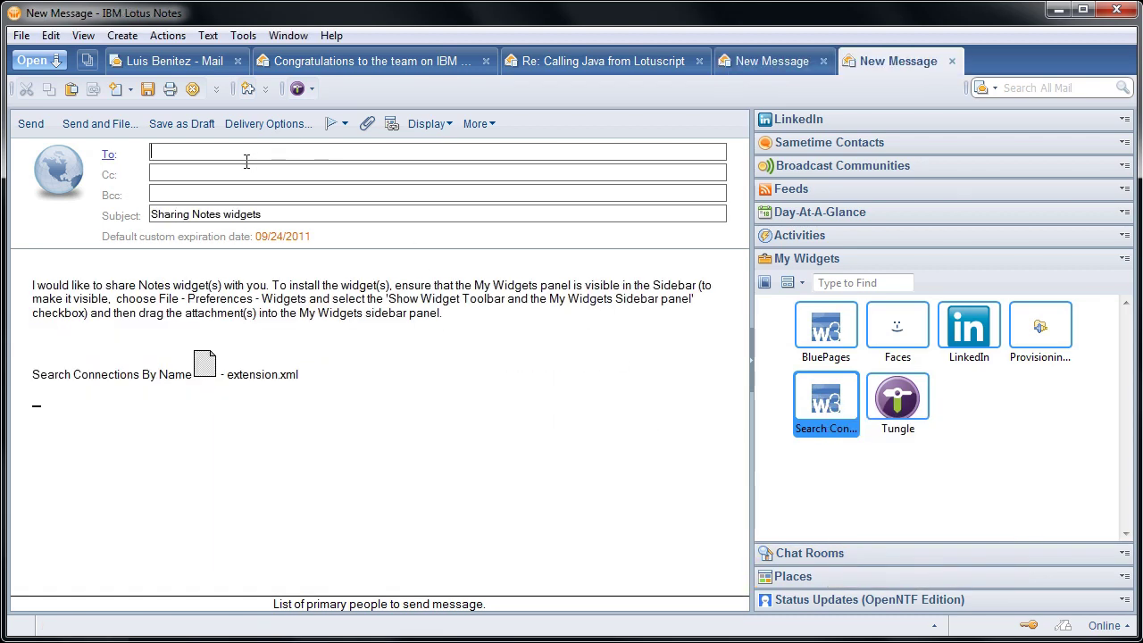
# Add three colleagues as recipients in the To field
pyautogui.write('Sacha')
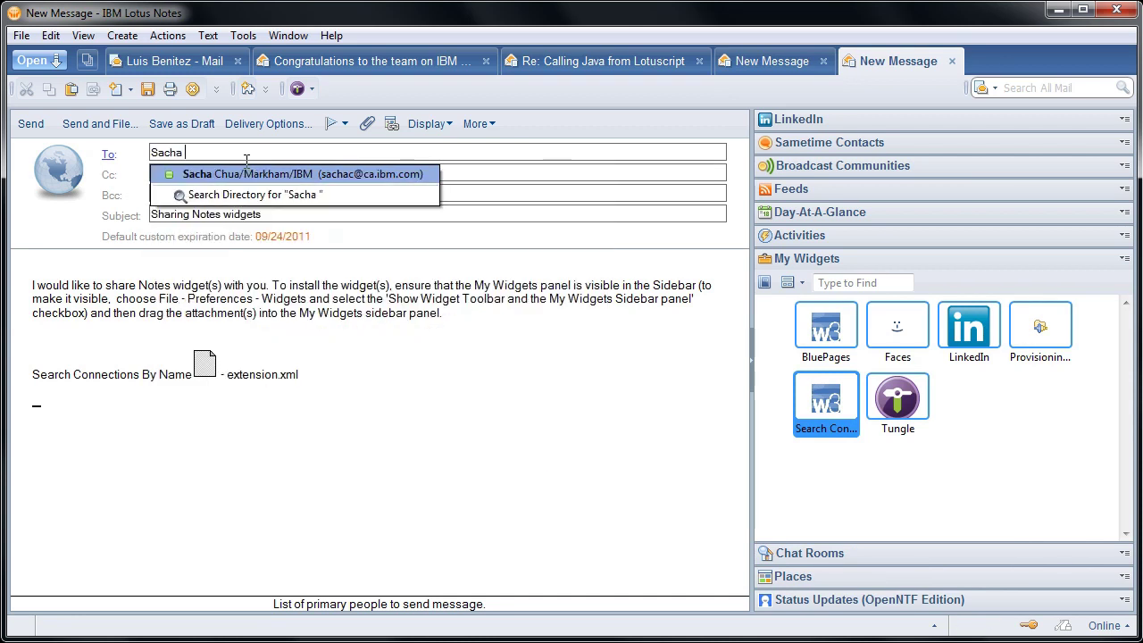
pyautogui.press('Return')
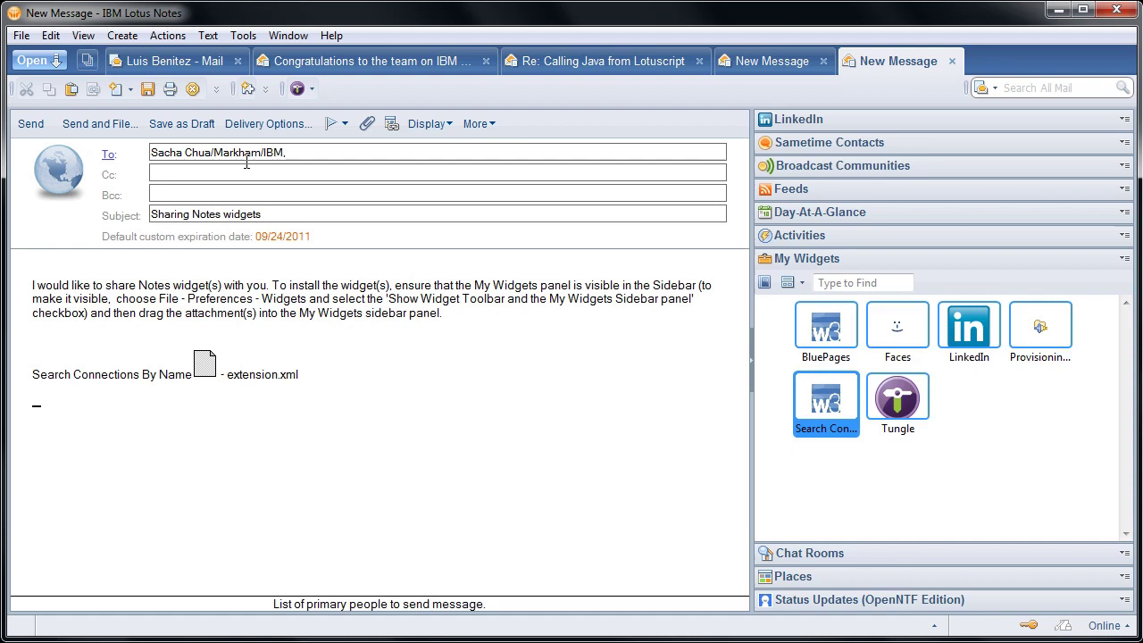
pyautogui.press('Return')
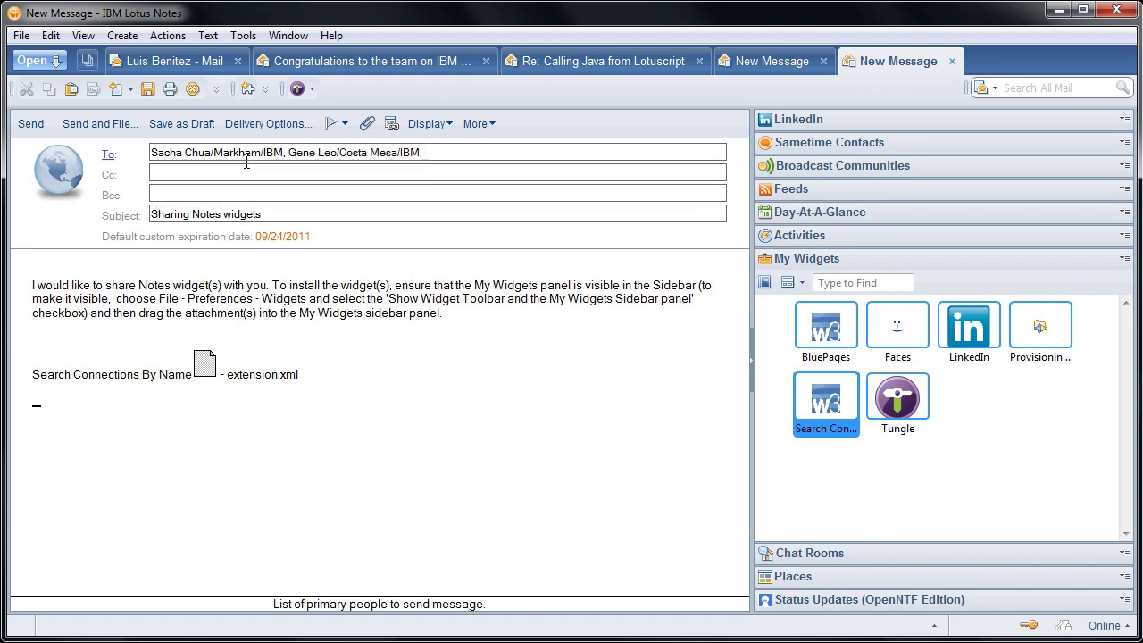
pyautogui.press('Return')
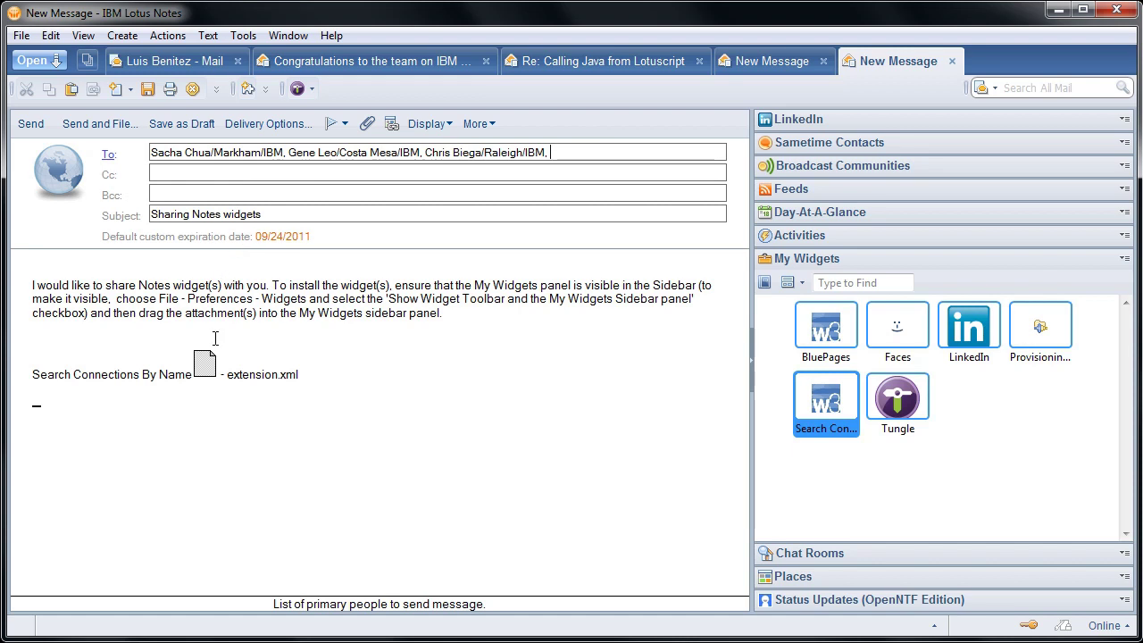
# Drag extension.xml toward My Widgets and answer No, keeping the attachment in the message
pyautogui.click(206, 364)
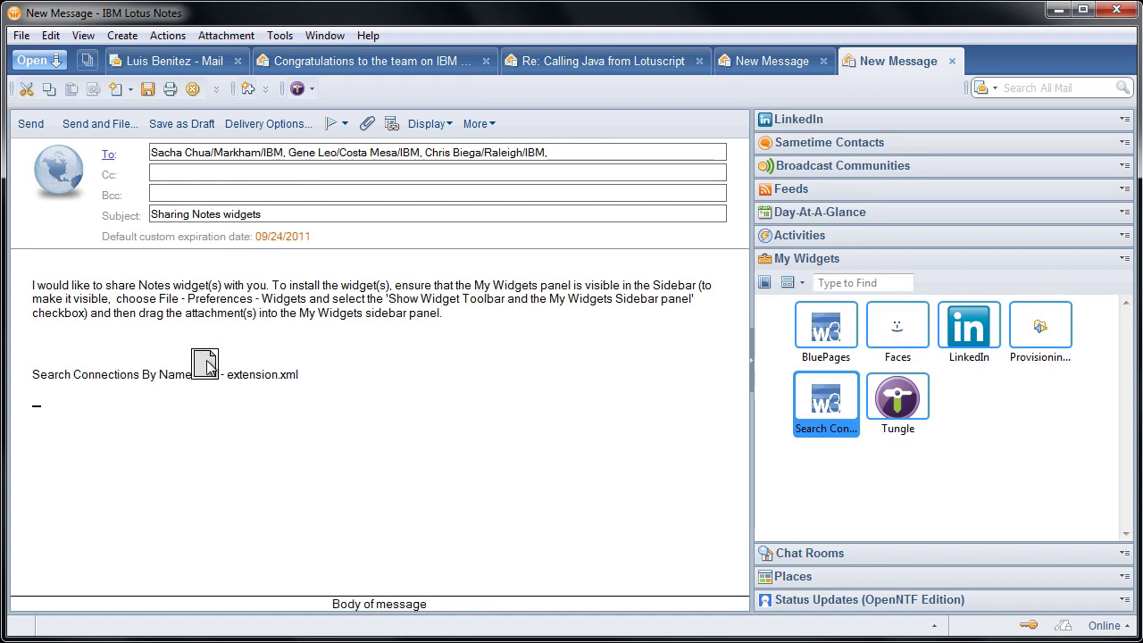
pyautogui.moveTo(207, 364); pyautogui.dragTo(523, 446)
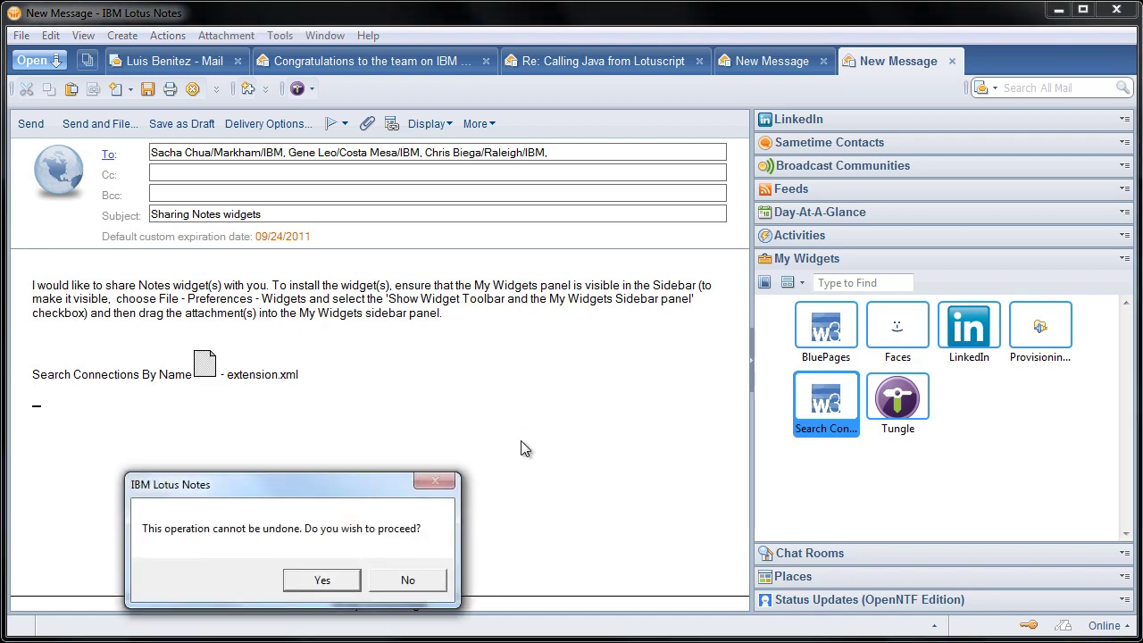
pyautogui.click(409, 577)
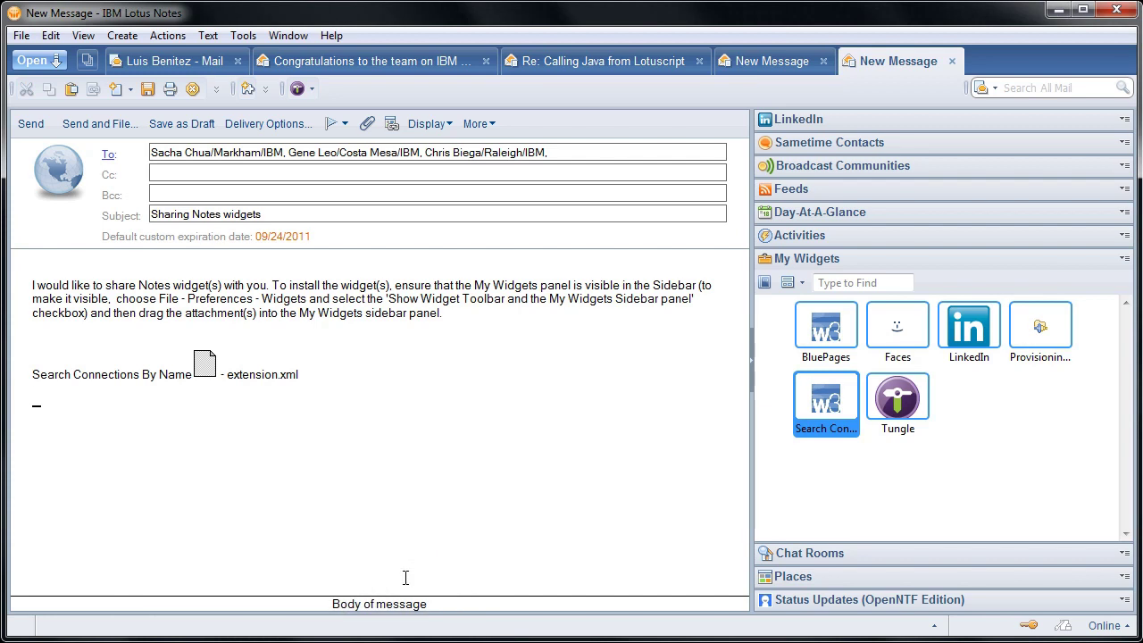